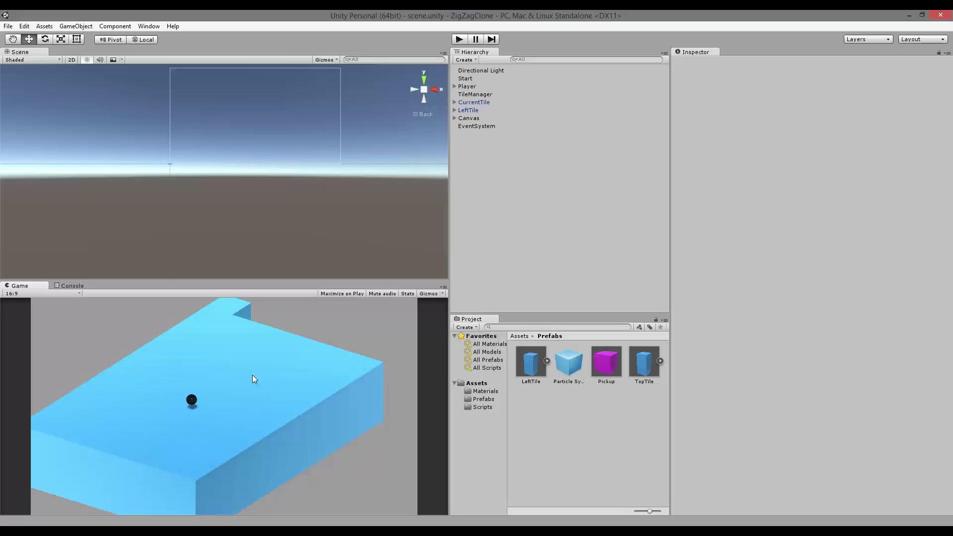
Step: Run the ZigZag game briefly in play mode, start the ball rolling, and stop the run
left_click(460, 39)
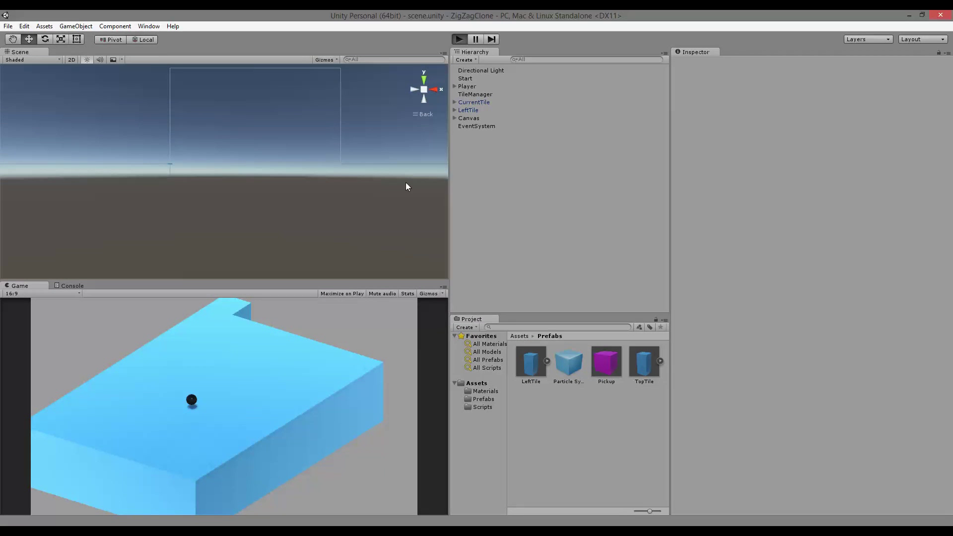
left_click(236, 369)
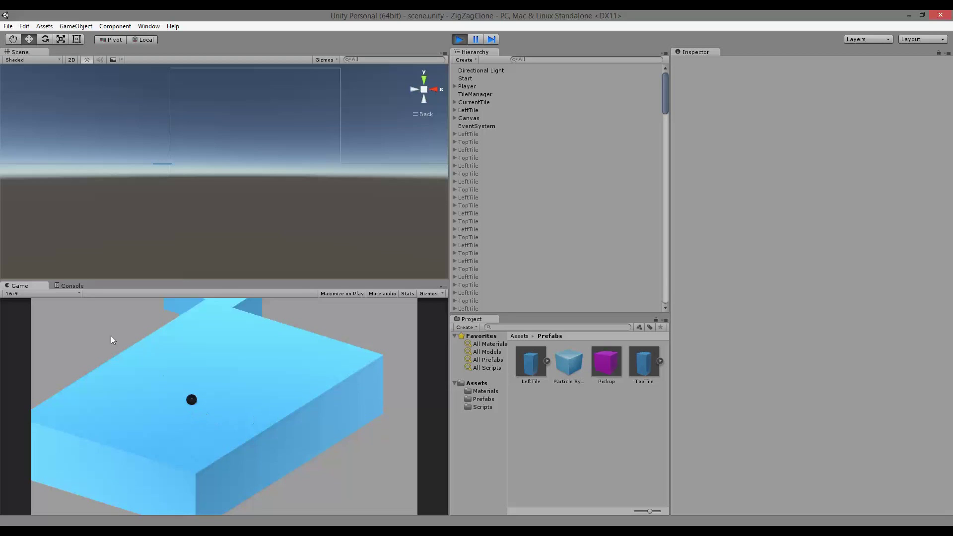
left_click(460, 39)
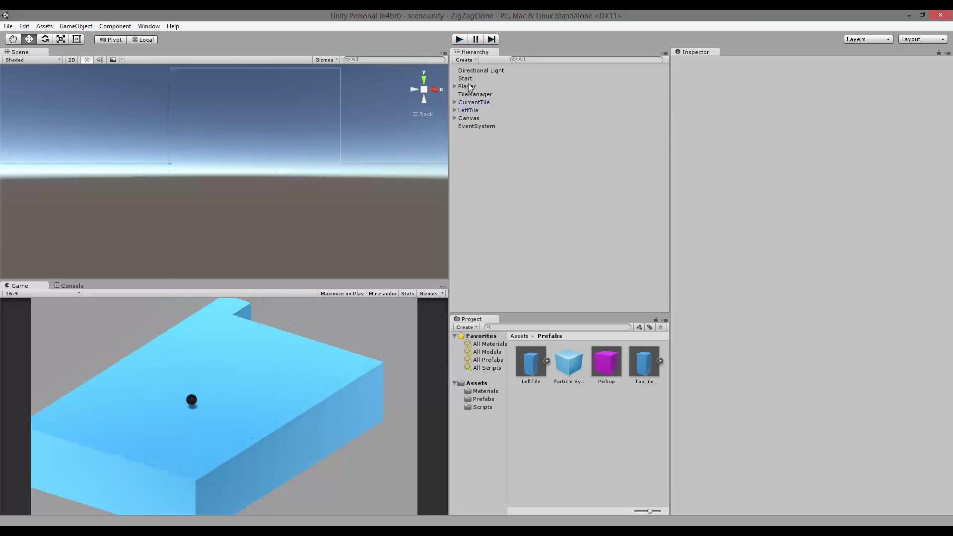
Step: Set the Player object's Speed to 5 in its Player Script component
left_click(469, 87)
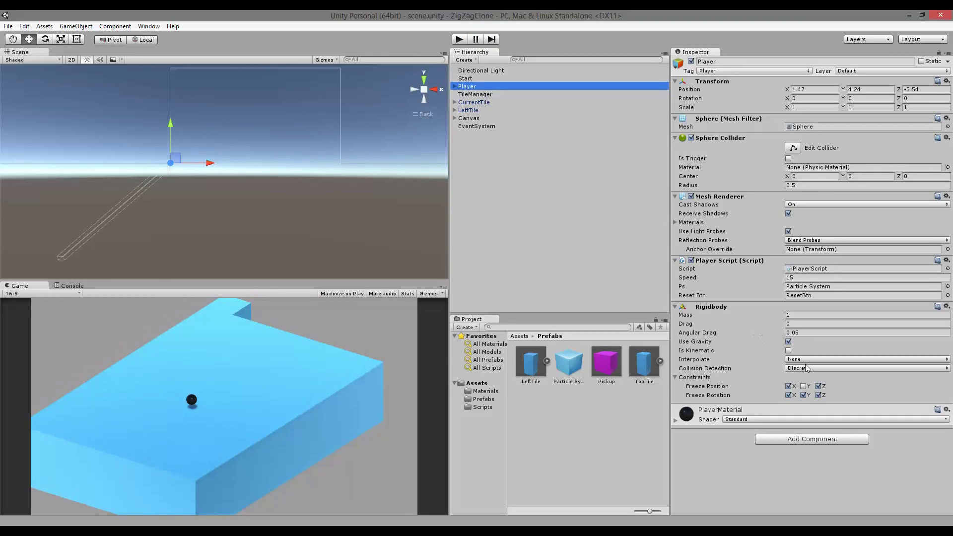
left_click(800, 277)
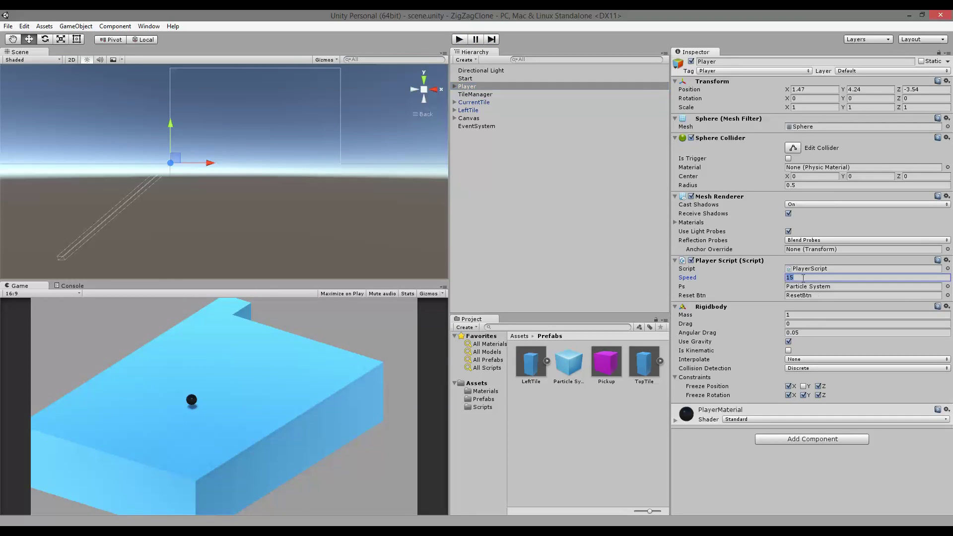
type("5")
Step: Playtest the game at the reduced ball speed, switching direction along the zigzag path until the ball falls, then stop play mode
left_click(458, 50)
left_click(460, 40)
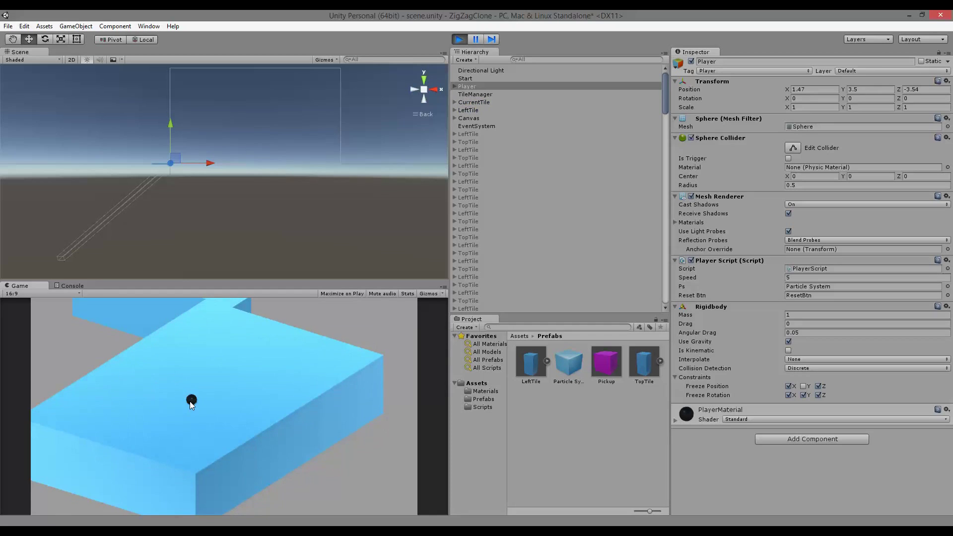
left_click(233, 381)
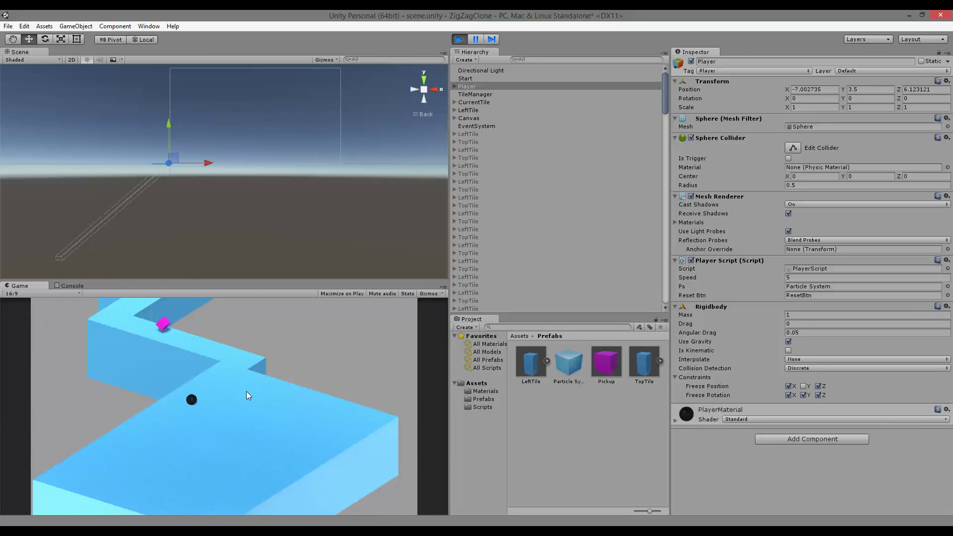
left_click(247, 392)
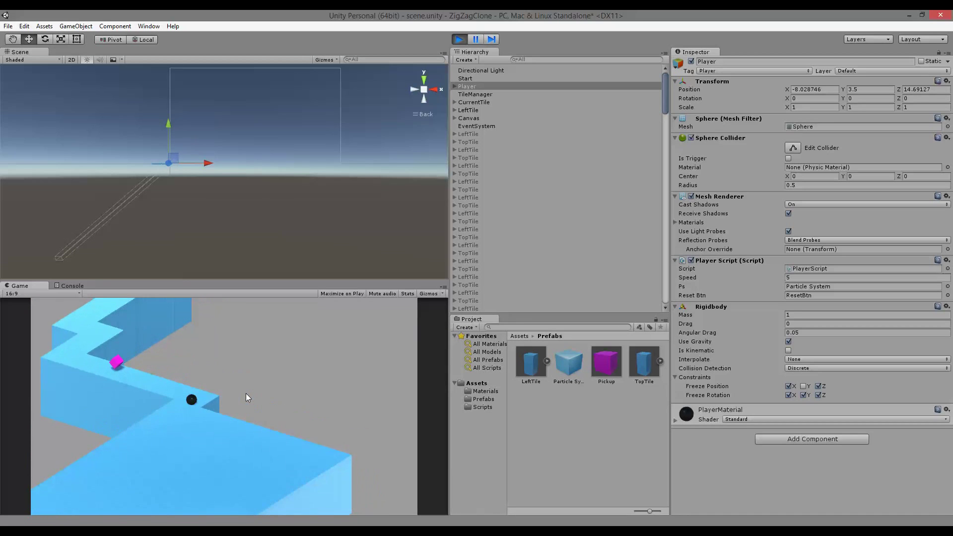
left_click(246, 393)
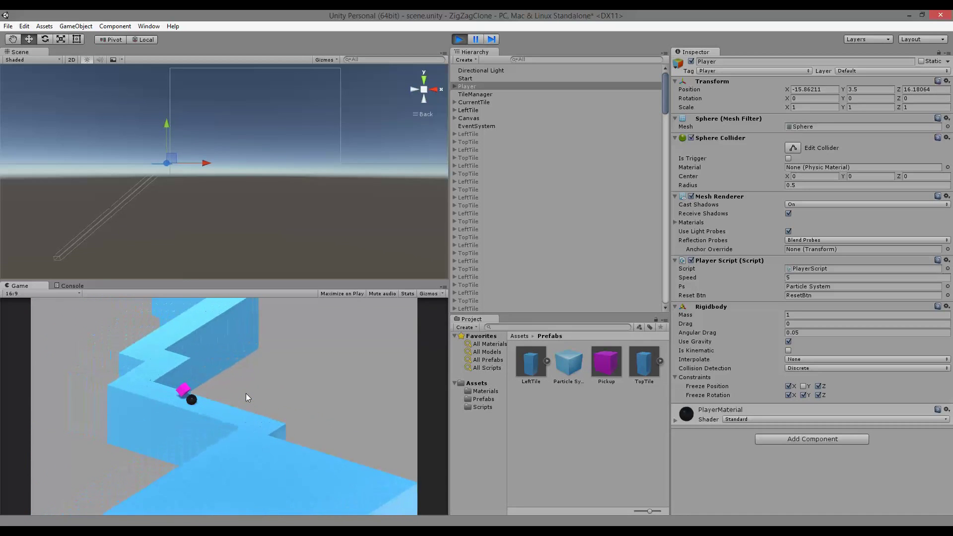
left_click(236, 391)
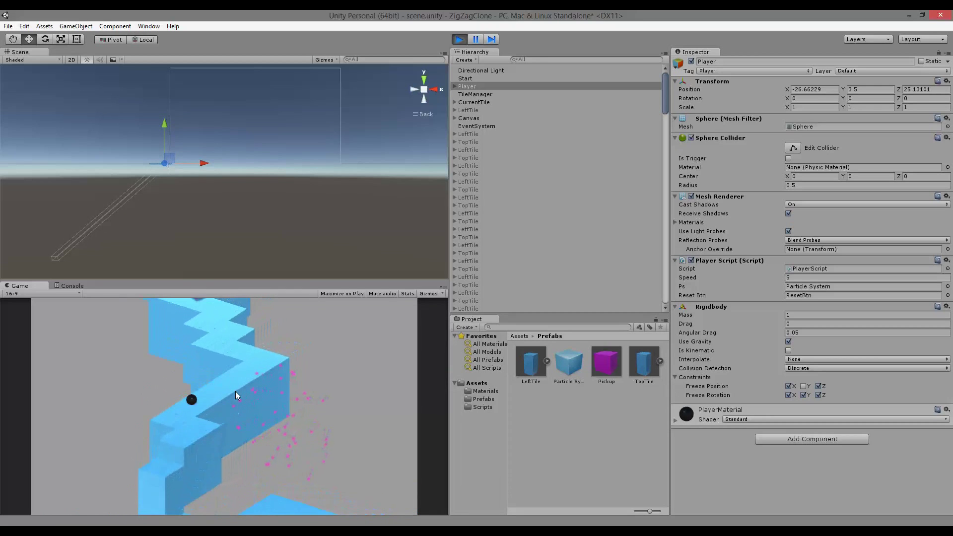
left_click(236, 391)
left_click(227, 389)
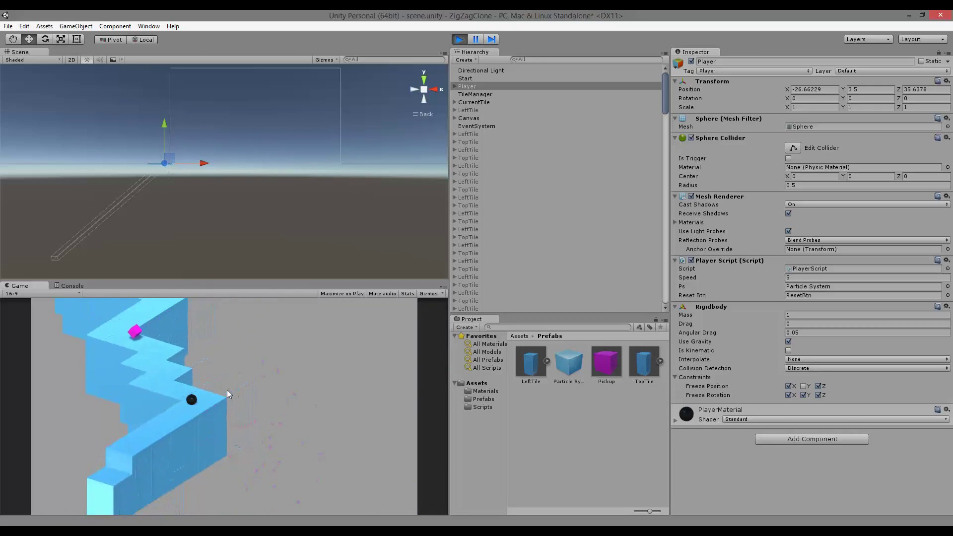
left_click(227, 390)
left_click(227, 390)
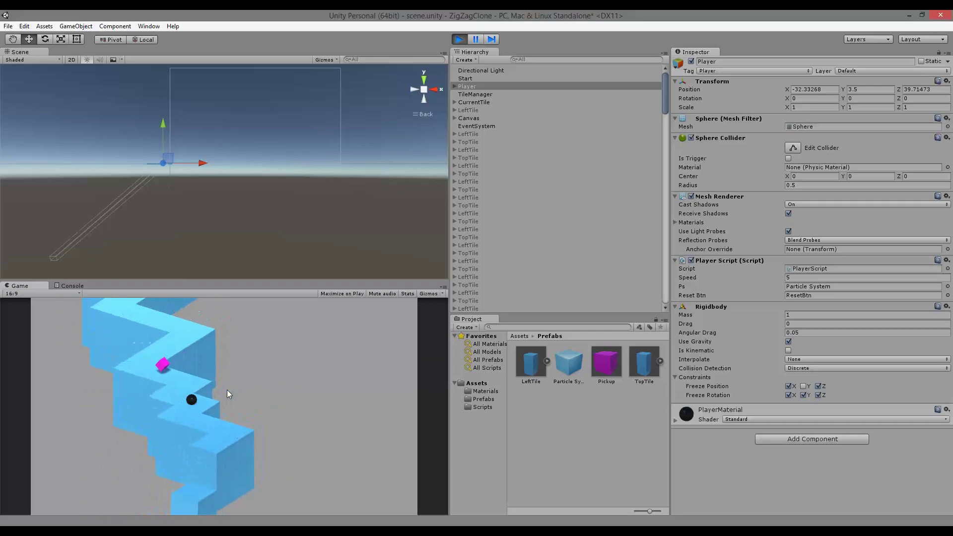
left_click(228, 390)
left_click(228, 390)
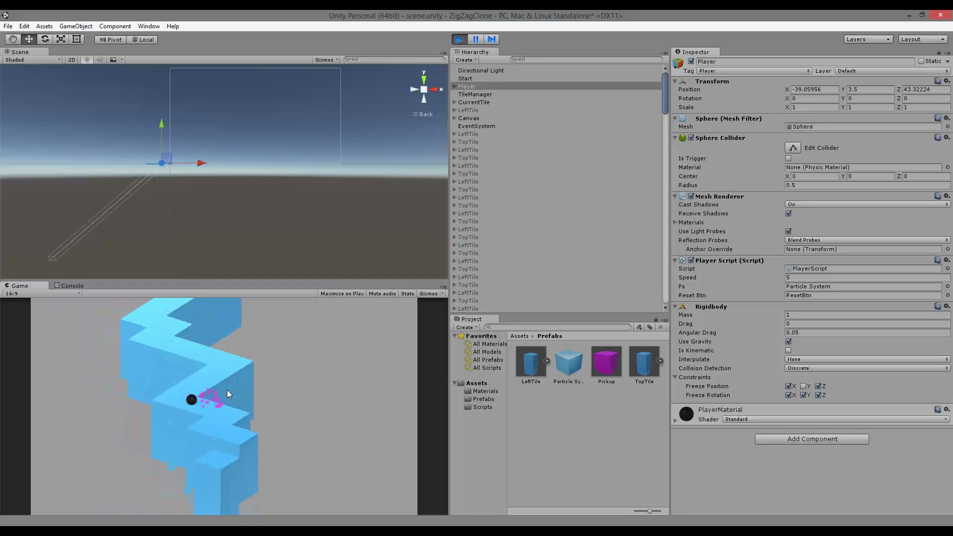
left_click(227, 391)
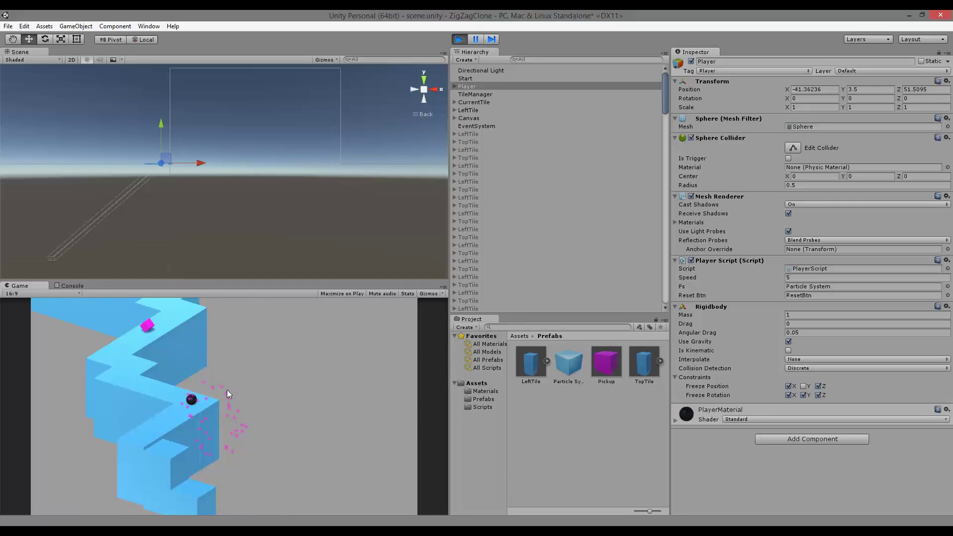
left_click(227, 391)
left_click(228, 390)
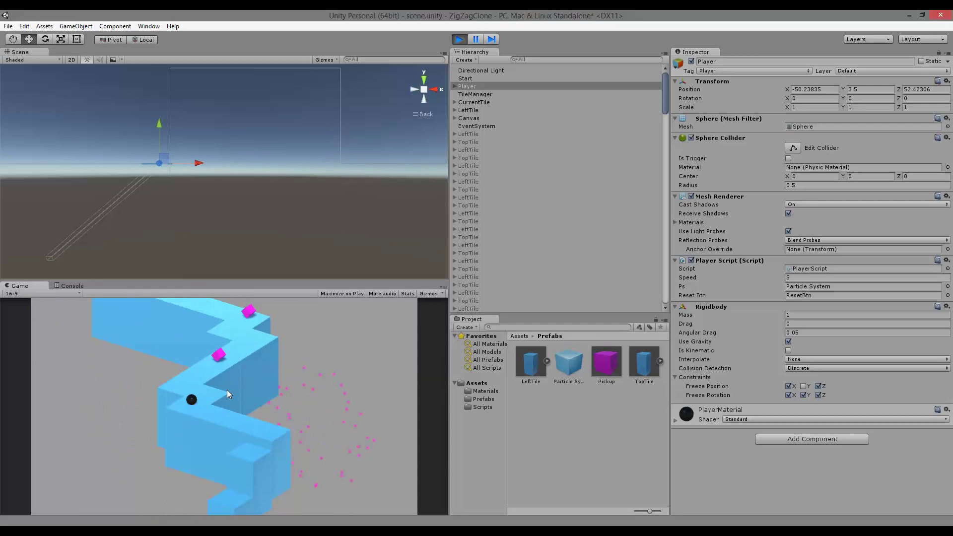
left_click(227, 389)
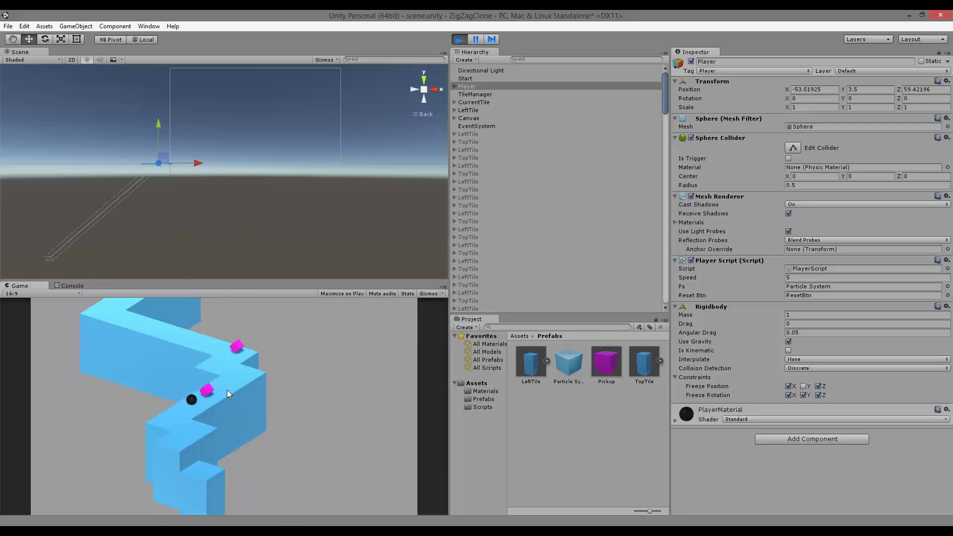
left_click(227, 390)
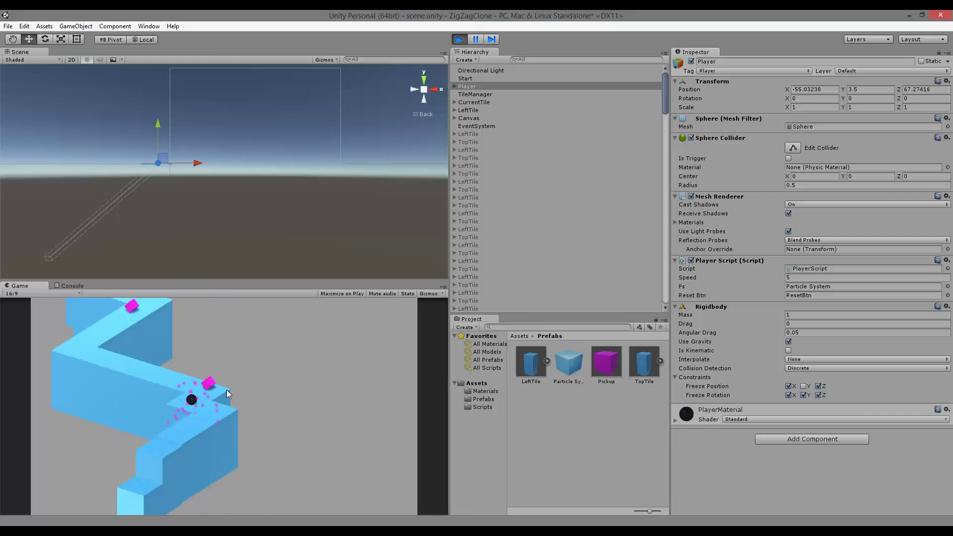
left_click(227, 390)
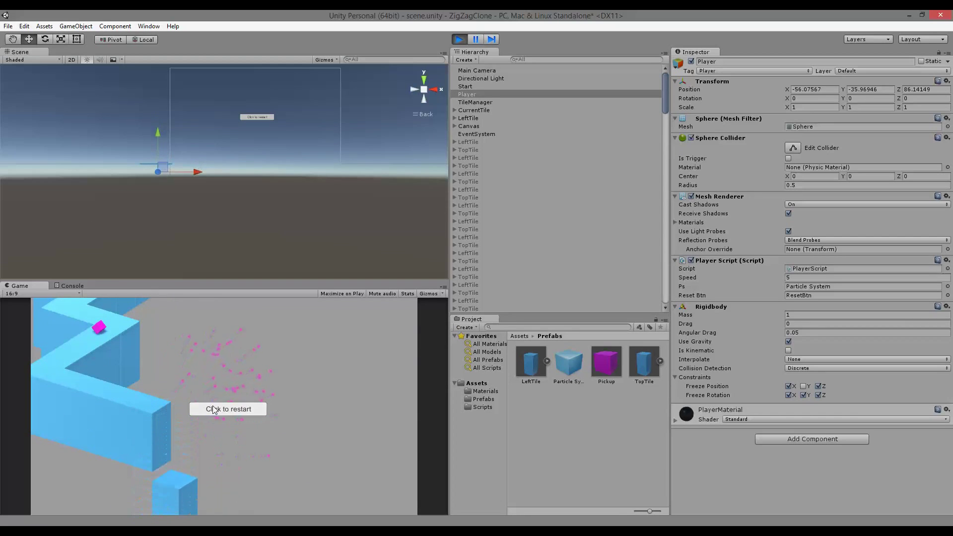
left_click(459, 39)
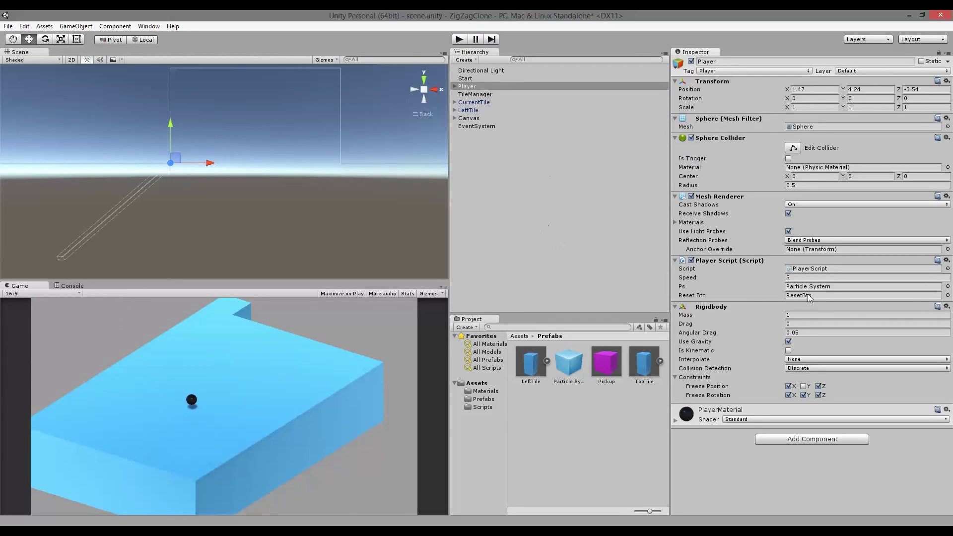
Step: Set the Player Script's Speed on the Player object to 15
left_click(801, 279)
type("15")
Step: Playtest the game at speed 15, turning the ball at each corner until it falls, and exit play mode
left_click(459, 40)
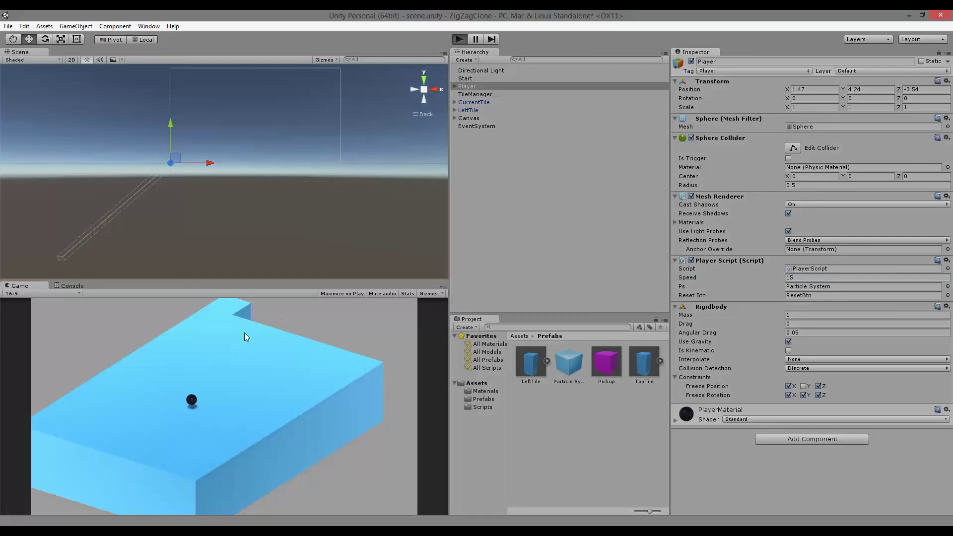
left_click(216, 389)
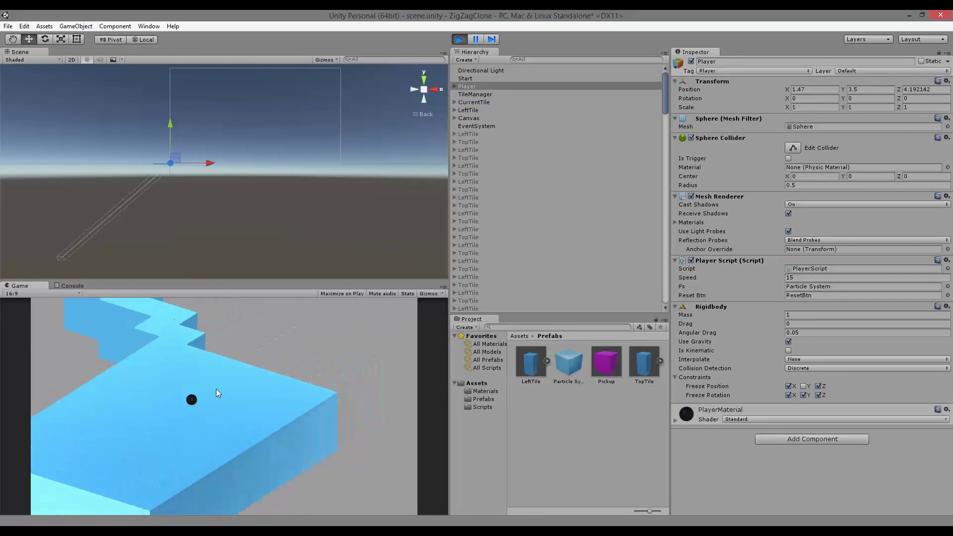
left_click(217, 390)
left_click(248, 386)
left_click(248, 384)
left_click(248, 386)
left_click(248, 385)
left_click(248, 385)
left_click(248, 385)
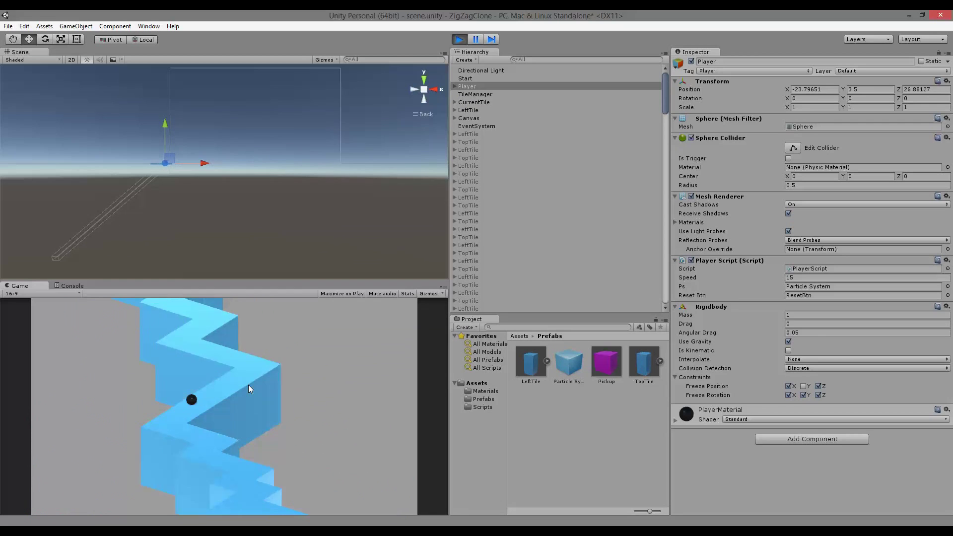
left_click(248, 385)
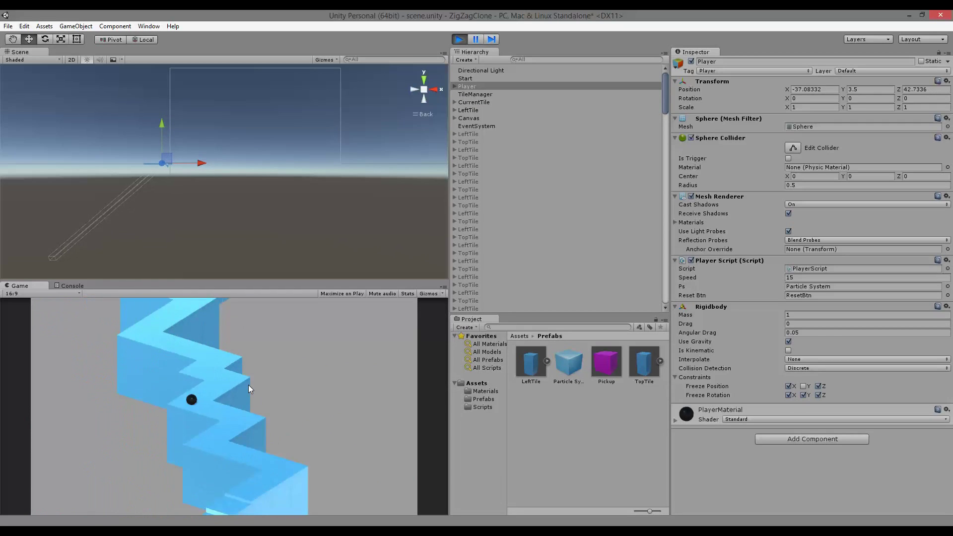
left_click(248, 385)
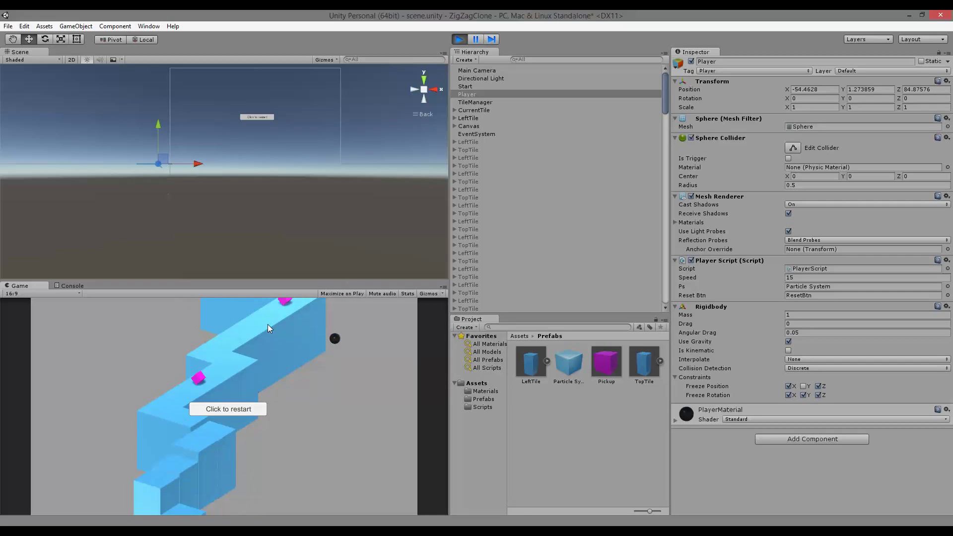
left_click(459, 40)
Step: Run a second, longer playtest at speed 15, steering the ball over the pink pickups until it falls off, and end the run
left_click(458, 39)
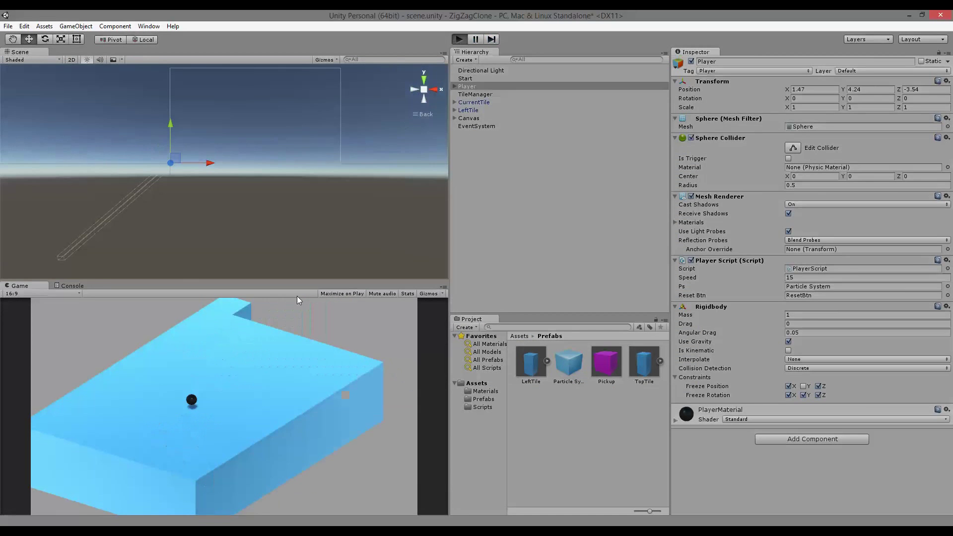
left_click(256, 401)
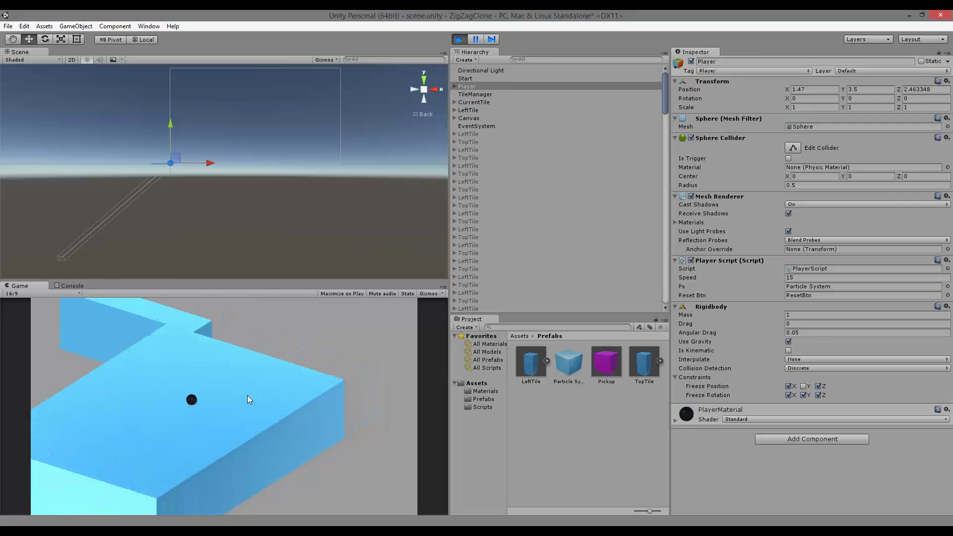
left_click(231, 375)
left_click(231, 375)
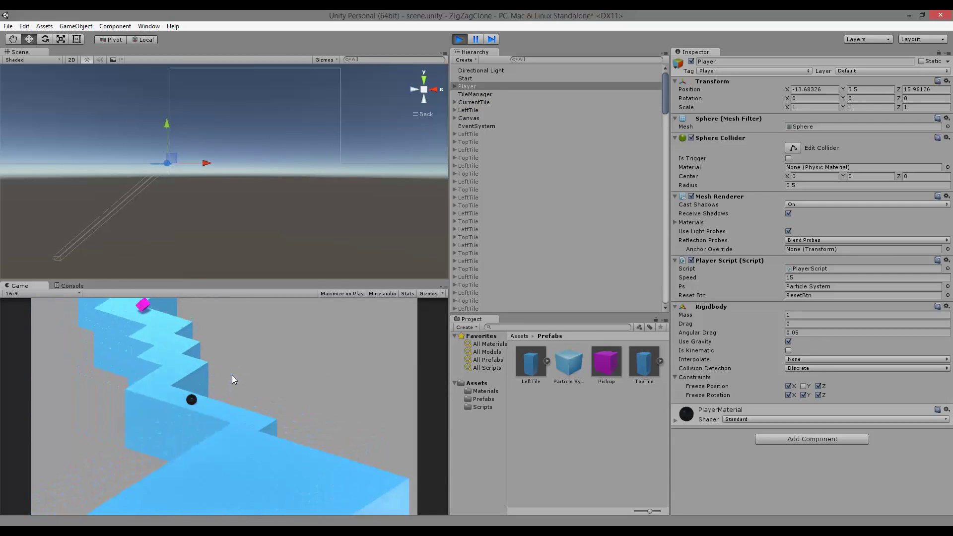
left_click(231, 376)
left_click(232, 375)
left_click(232, 375)
left_click(231, 375)
left_click(232, 376)
left_click(231, 376)
left_click(231, 376)
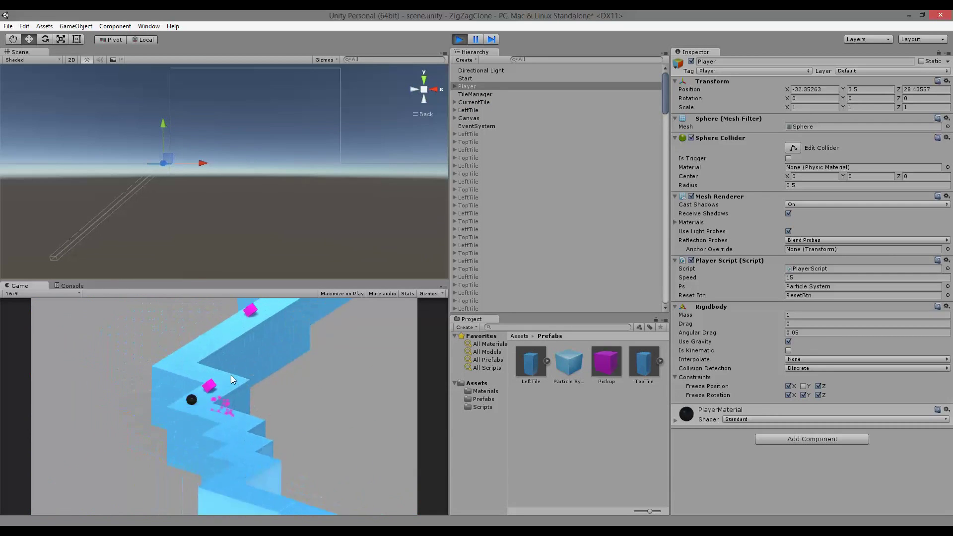
left_click(231, 375)
left_click(231, 376)
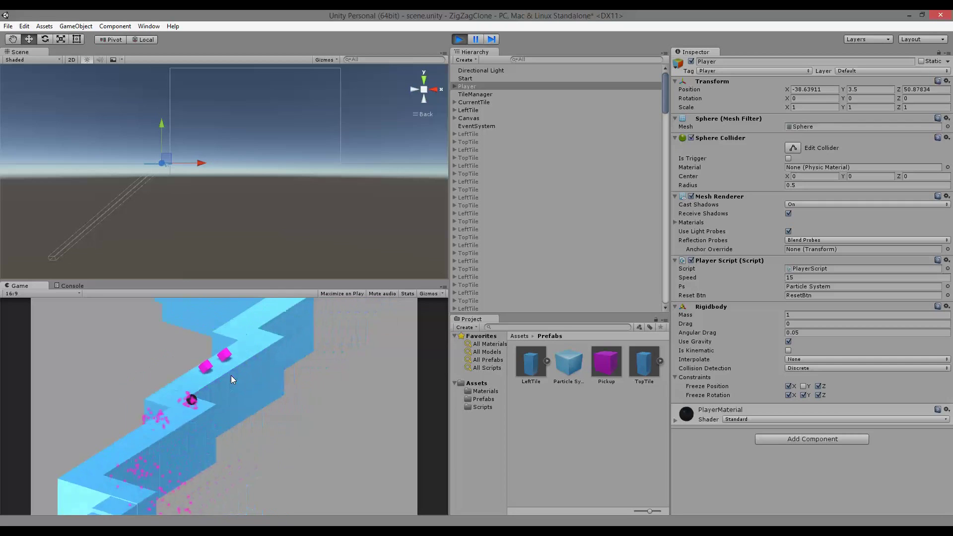
left_click(231, 376)
left_click(231, 376)
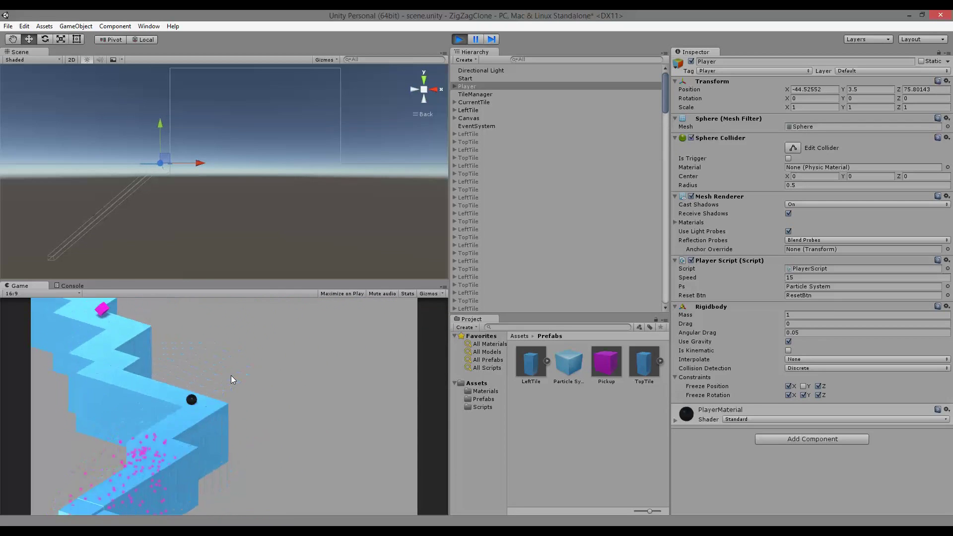
left_click(231, 375)
left_click(231, 376)
left_click(231, 375)
left_click(231, 376)
left_click(231, 375)
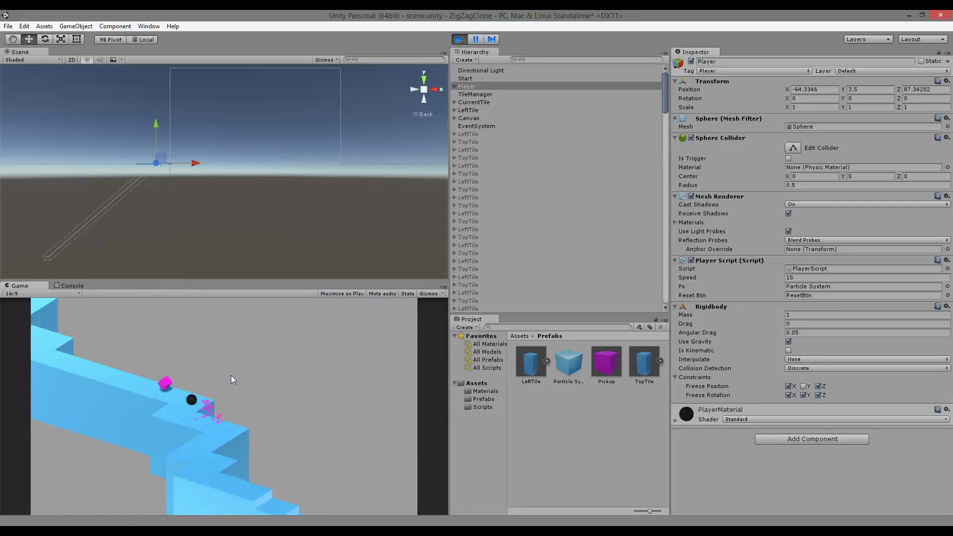
left_click(230, 376)
left_click(231, 376)
left_click(232, 375)
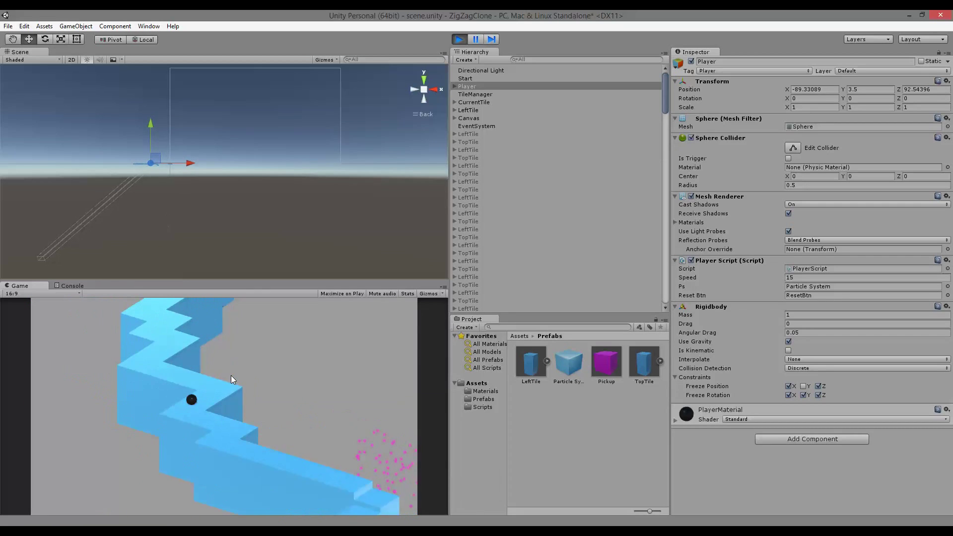
left_click(231, 375)
left_click(231, 375)
left_click(231, 375)
left_click(231, 376)
left_click(231, 376)
left_click(231, 375)
left_click(232, 375)
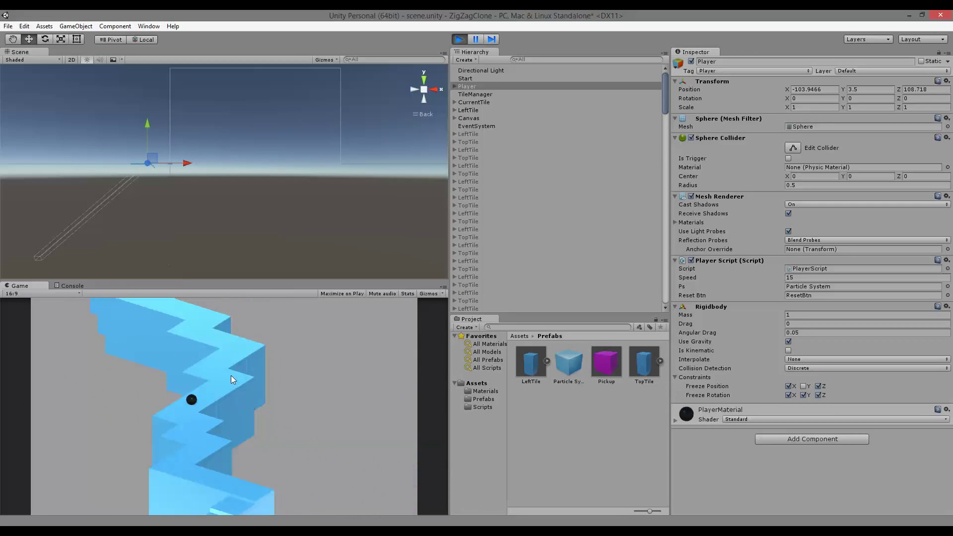
left_click(231, 375)
left_click(231, 376)
left_click(231, 375)
left_click(231, 375)
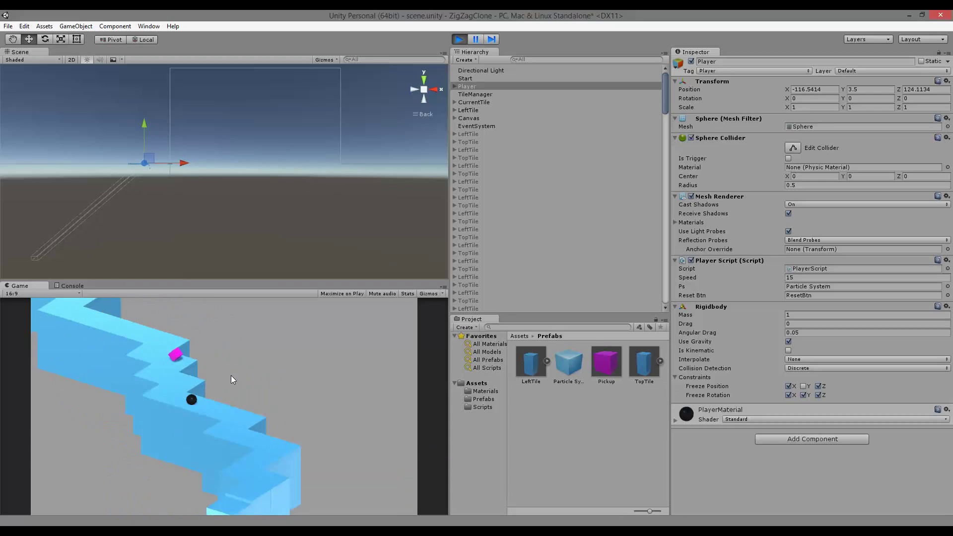
left_click(230, 375)
left_click(231, 376)
left_click(231, 375)
left_click(231, 375)
left_click(231, 375)
left_click(231, 376)
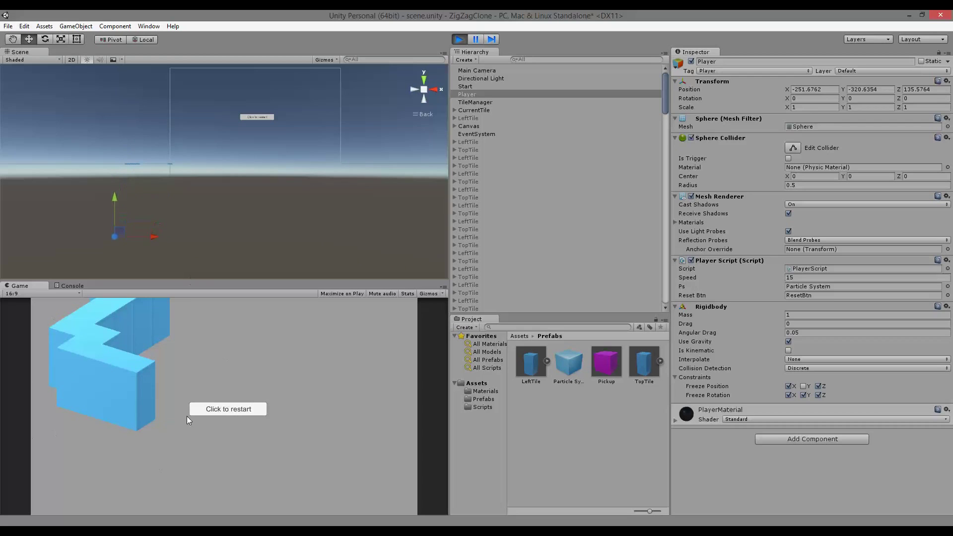
key("ctrl+p")
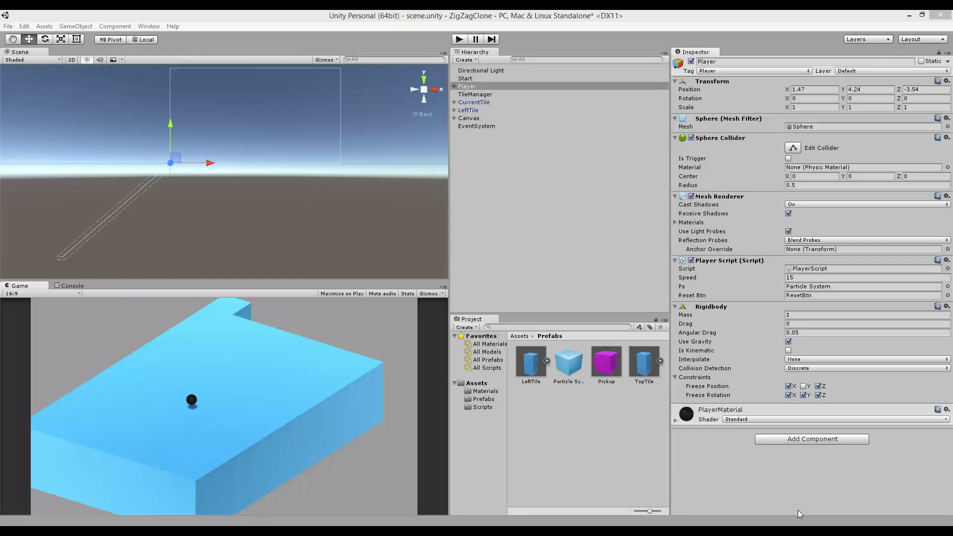